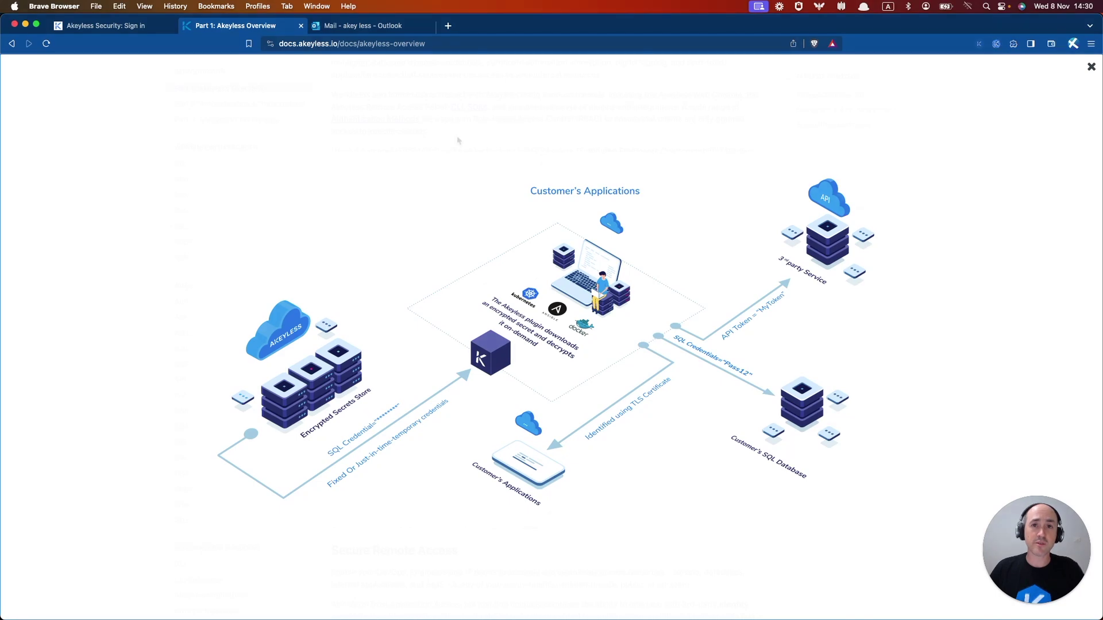
On the Akeyless console, start an email-based account registration.
{"action": "left_click", "coordinate": [121, 32]}
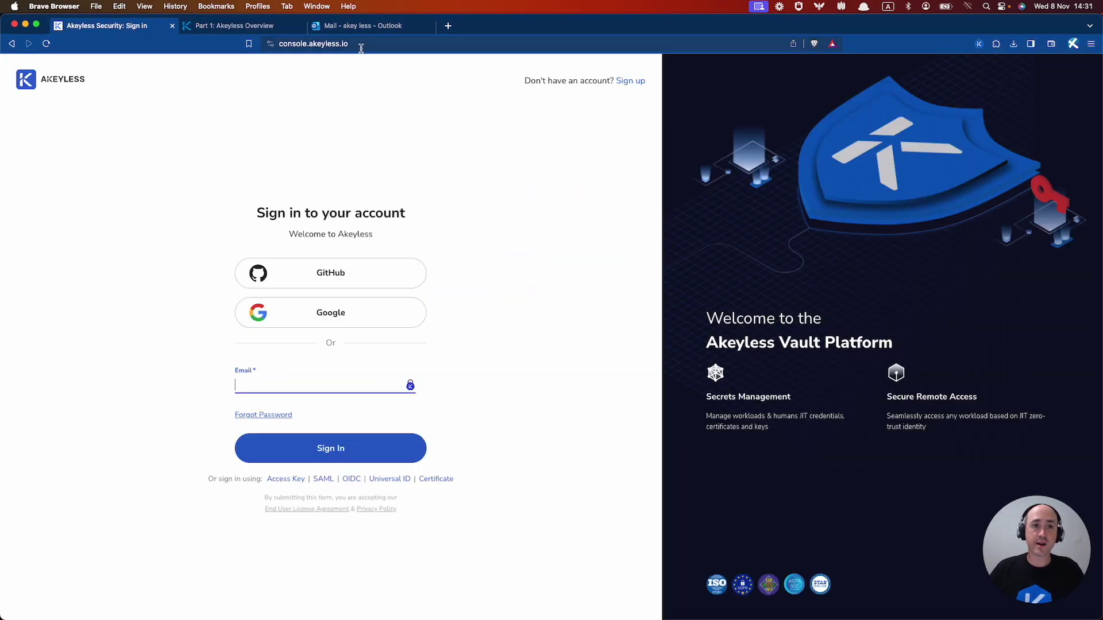
{"action": "left_click", "coordinate": [630, 81]}
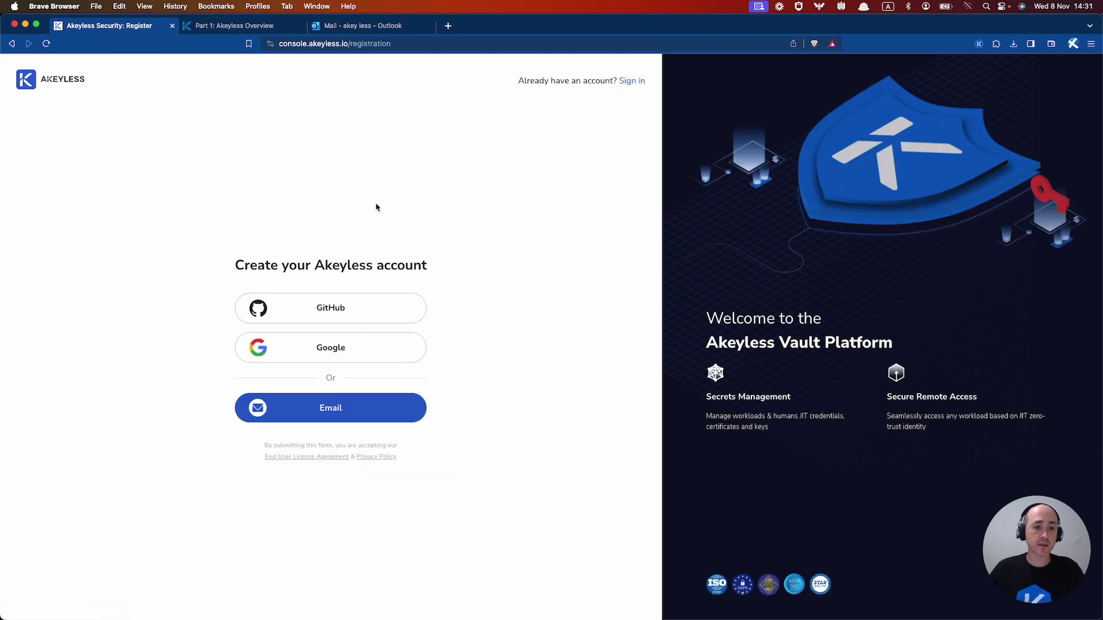
{"action": "left_click", "coordinate": [326, 407]}
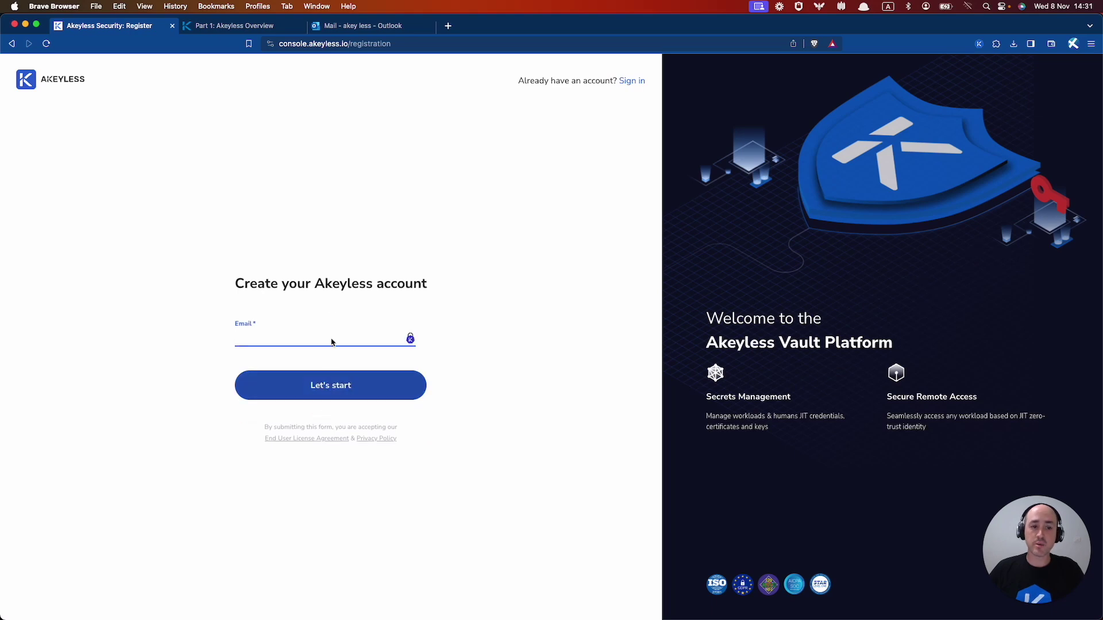
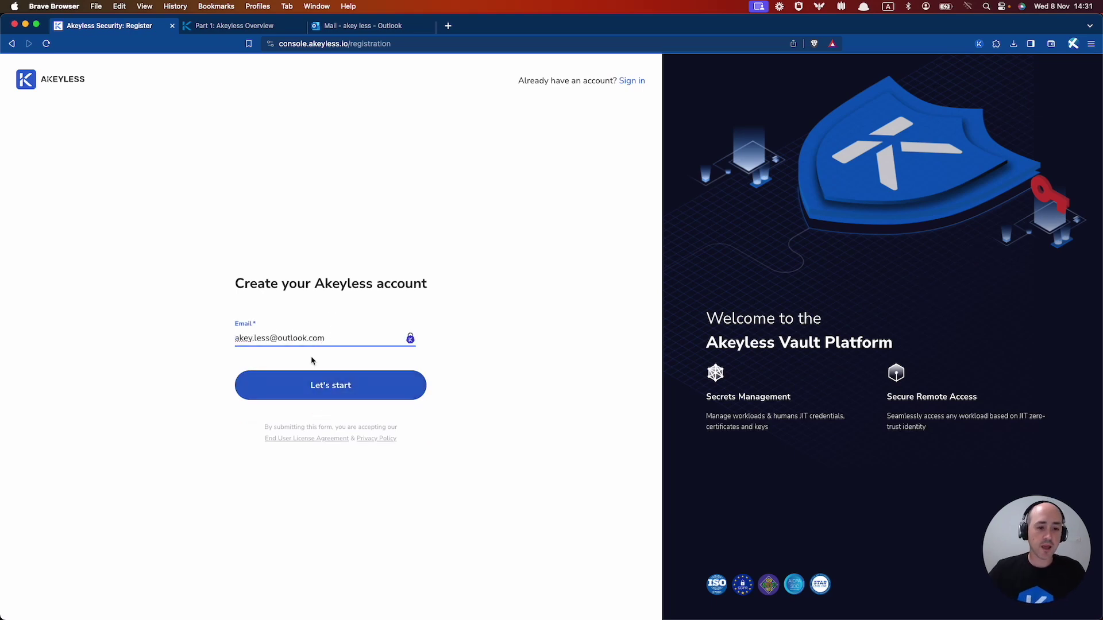
{"action": "left_click", "coordinate": [312, 383]}
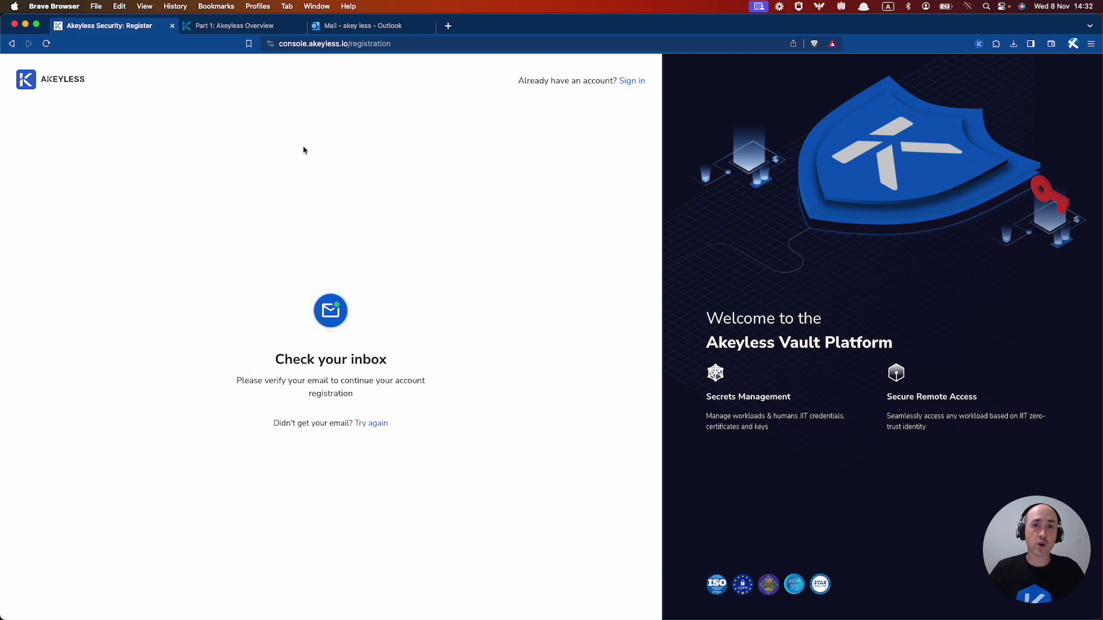
Activate the account from the Akeyless confirmation email in Outlook.
{"action": "left_click", "coordinate": [372, 25]}
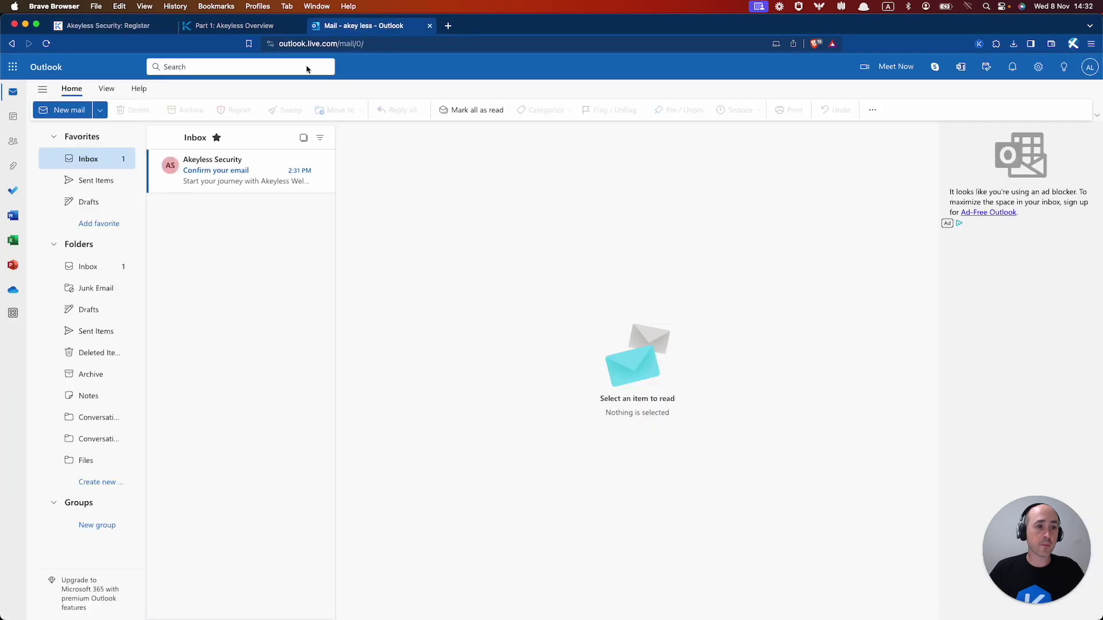
{"action": "left_click", "coordinate": [215, 173]}
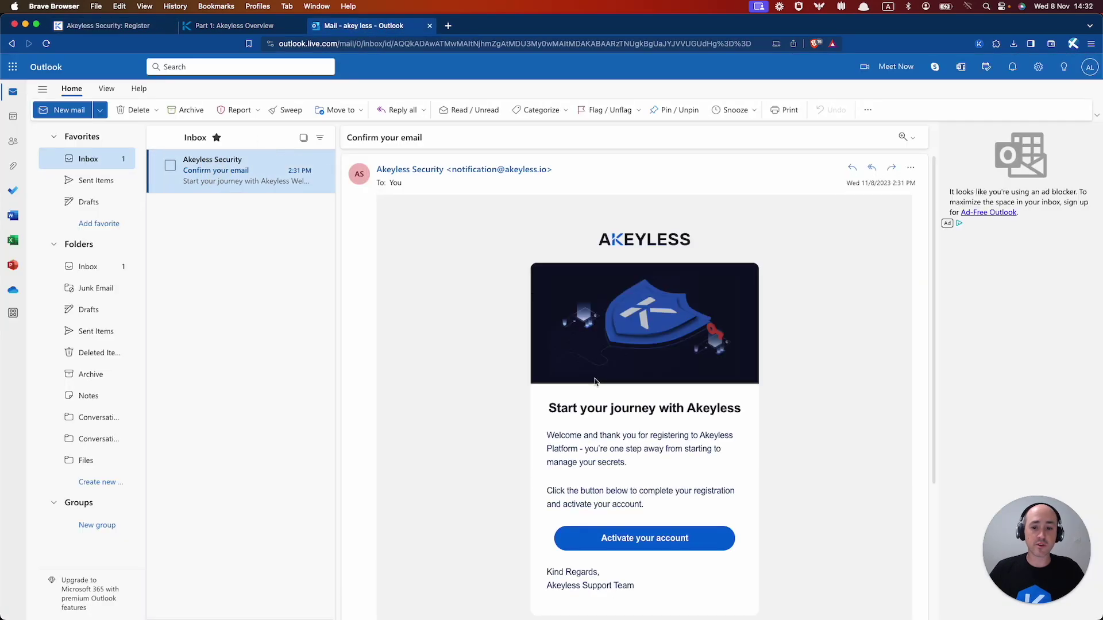
{"action": "left_click", "coordinate": [643, 541]}
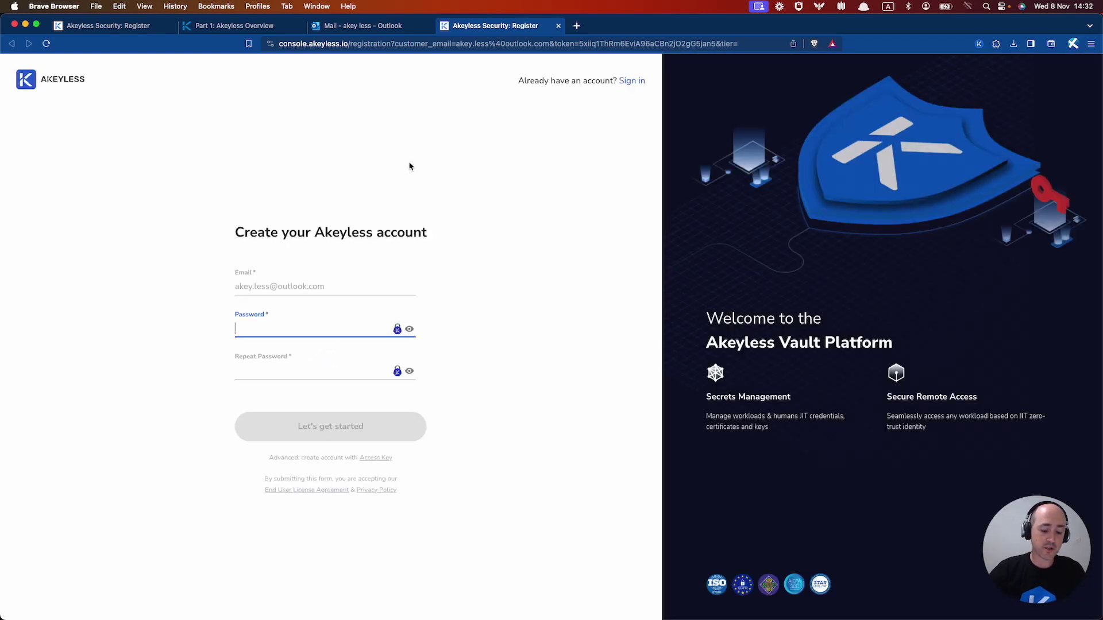
{"action": "type", "text": "*************"}
Set and confirm the password, then choose the DevOps role and 1-50 employees.
{"action": "key", "text": "Tab"}
{"action": "type", "text": "*************"}
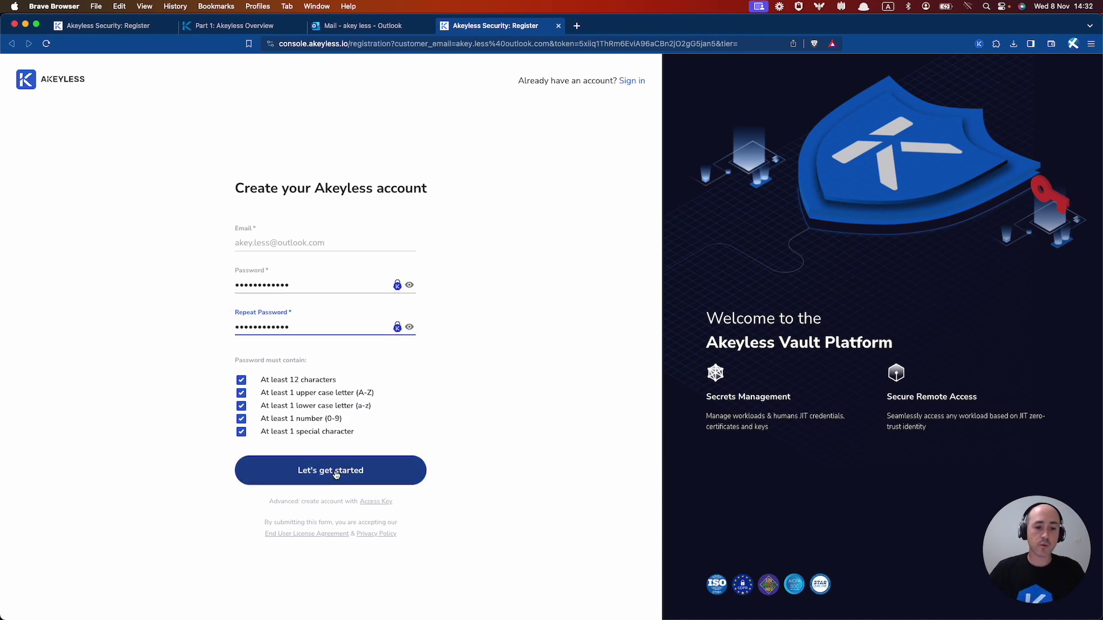
{"action": "left_click", "coordinate": [336, 475]}
{"action": "left_click", "coordinate": [226, 330]}
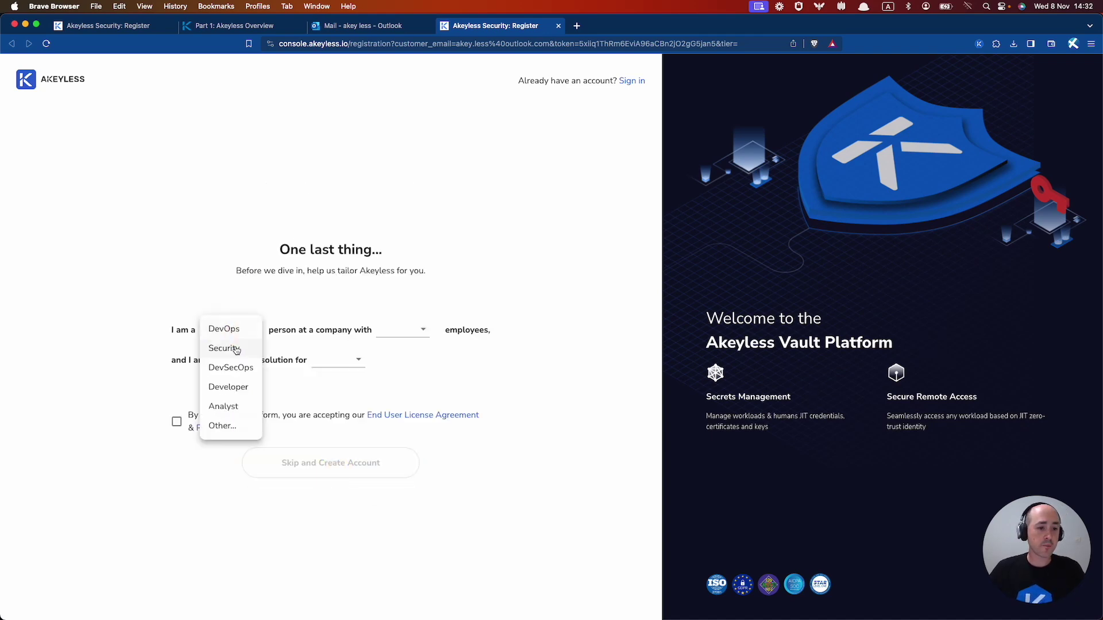
{"action": "left_click", "coordinate": [411, 332]}
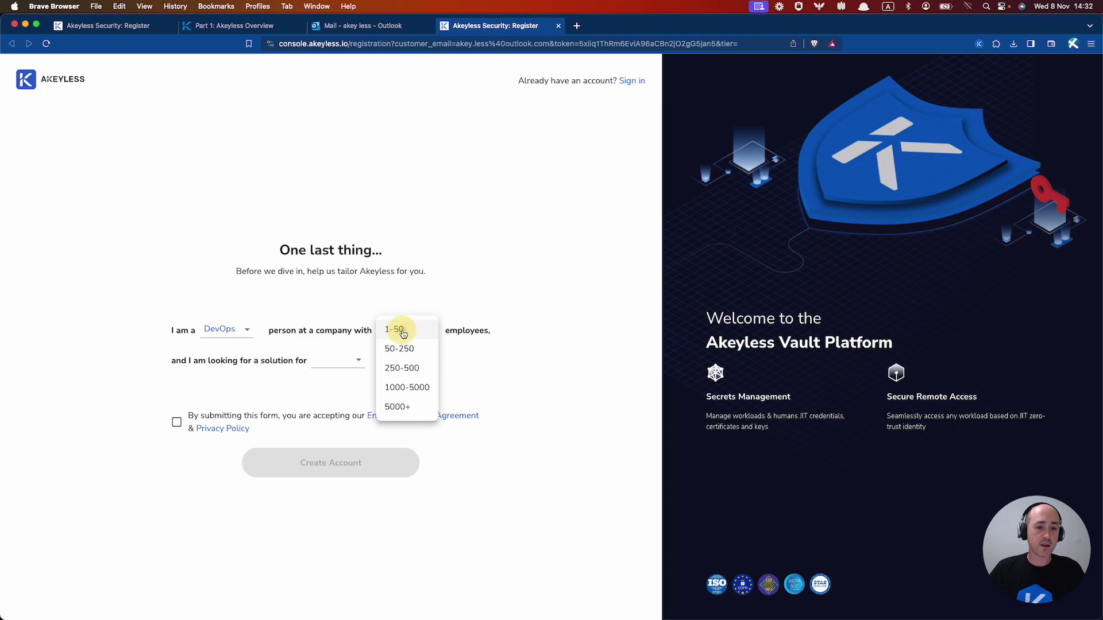
{"action": "left_click", "coordinate": [398, 330]}
Pick Secrets Management, accept the license and privacy terms, and create the account.
{"action": "left_click", "coordinate": [347, 361]}
{"action": "left_click", "coordinate": [348, 361]}
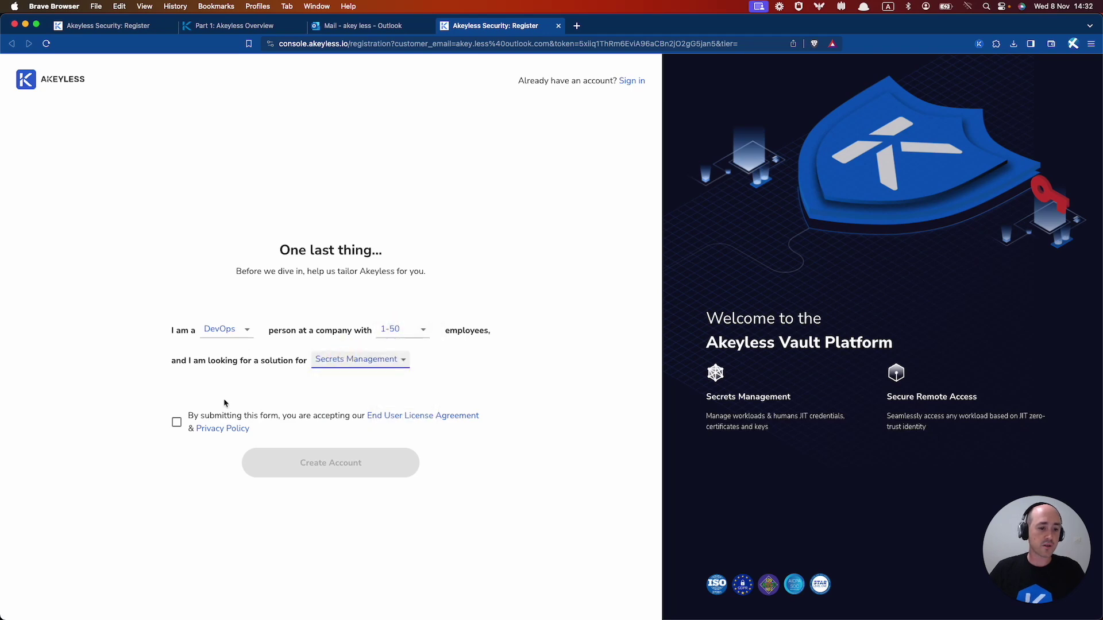
{"action": "left_click", "coordinate": [176, 422]}
{"action": "left_click", "coordinate": [307, 468]}
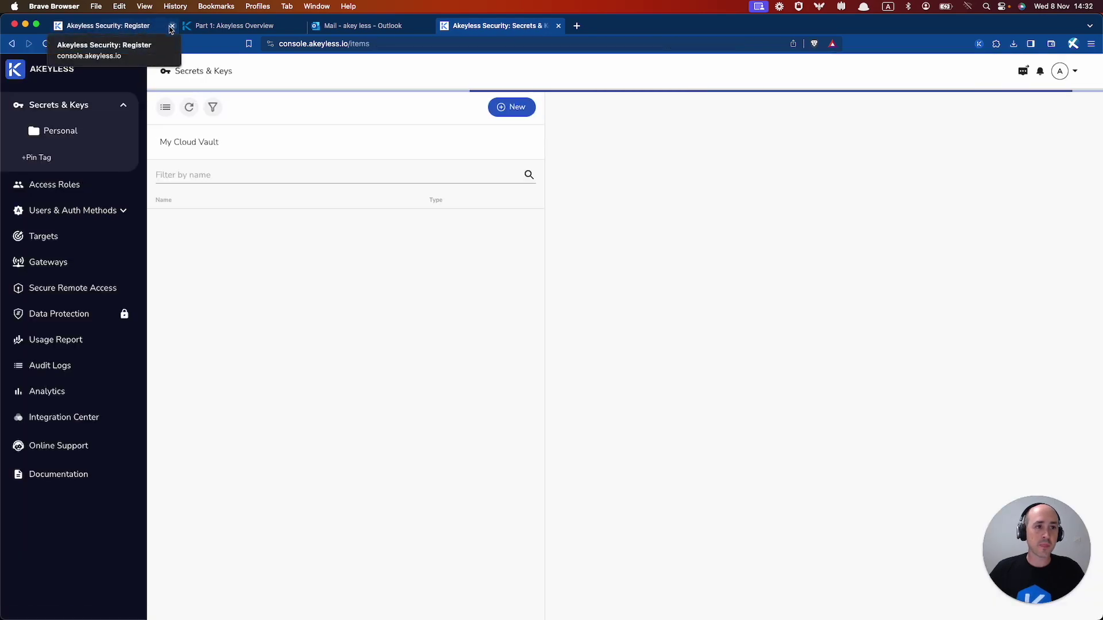
Close the registration tab, move the console tab to the front, and skip the tour.
{"action": "left_click", "coordinate": [171, 26]}
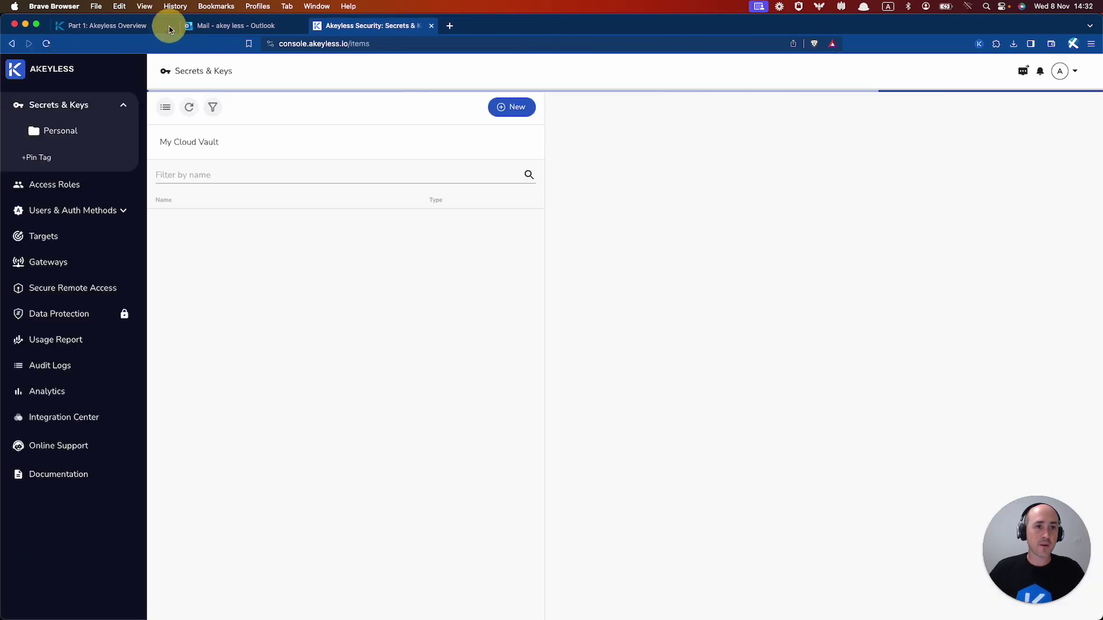
{"action": "mouse_move", "coordinate": [361, 26]}
{"action": "left_mouse_down"}
{"action": "mouse_move", "coordinate": [121, 33]}
{"action": "mouse_move", "coordinate": [130, 30]}
{"action": "left_mouse_up"}
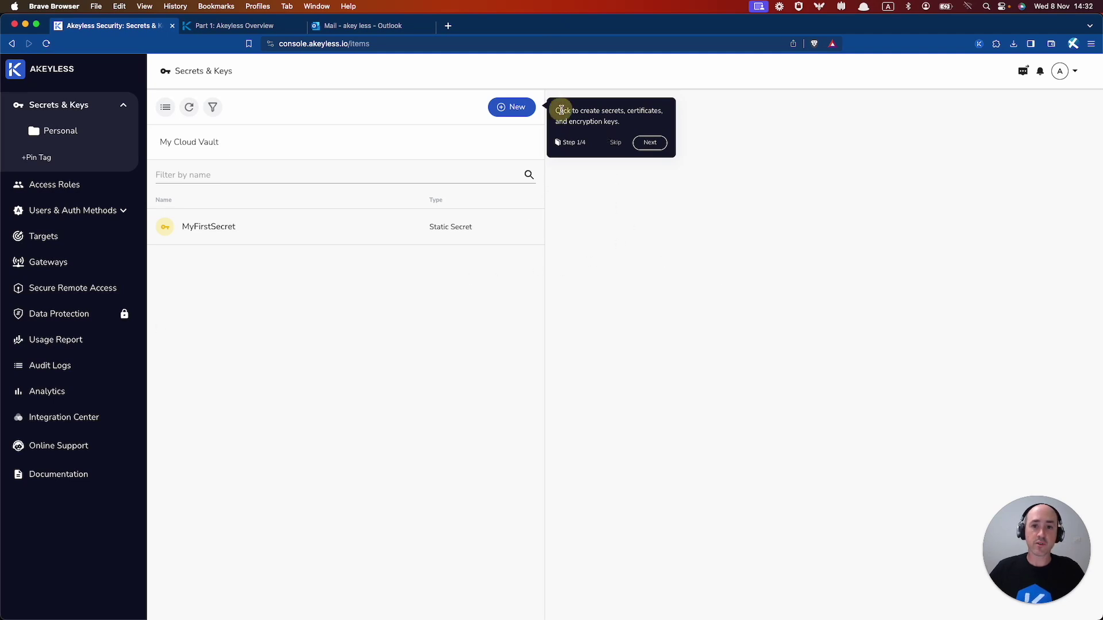
{"action": "left_click", "coordinate": [614, 144]}
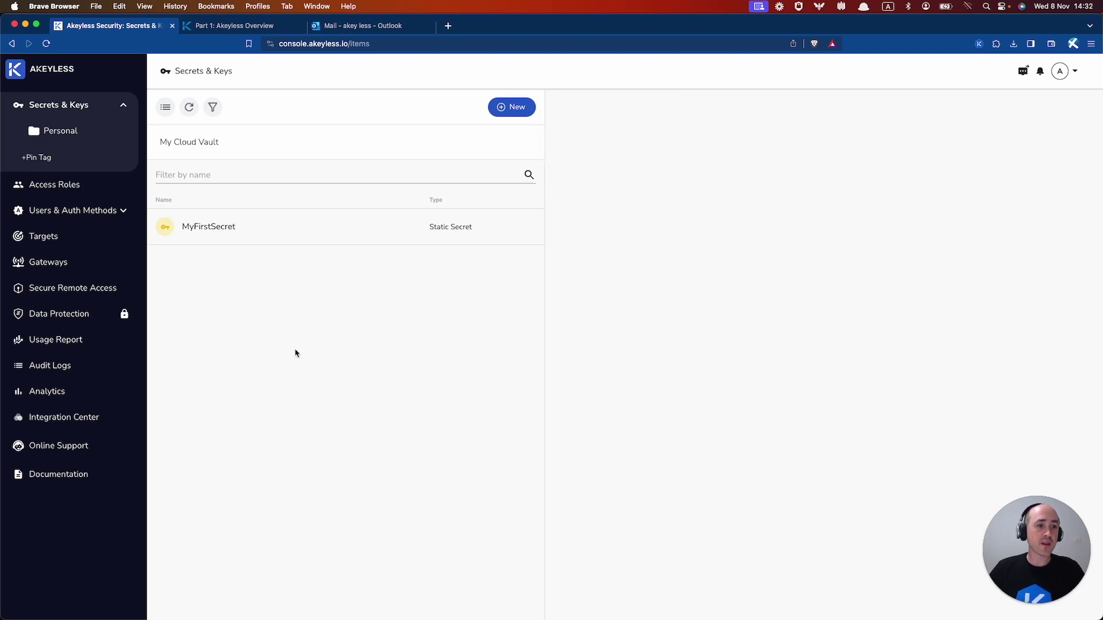
View the MyFirstSecret details and glance at the New item types list.
{"action": "left_click", "coordinate": [246, 235]}
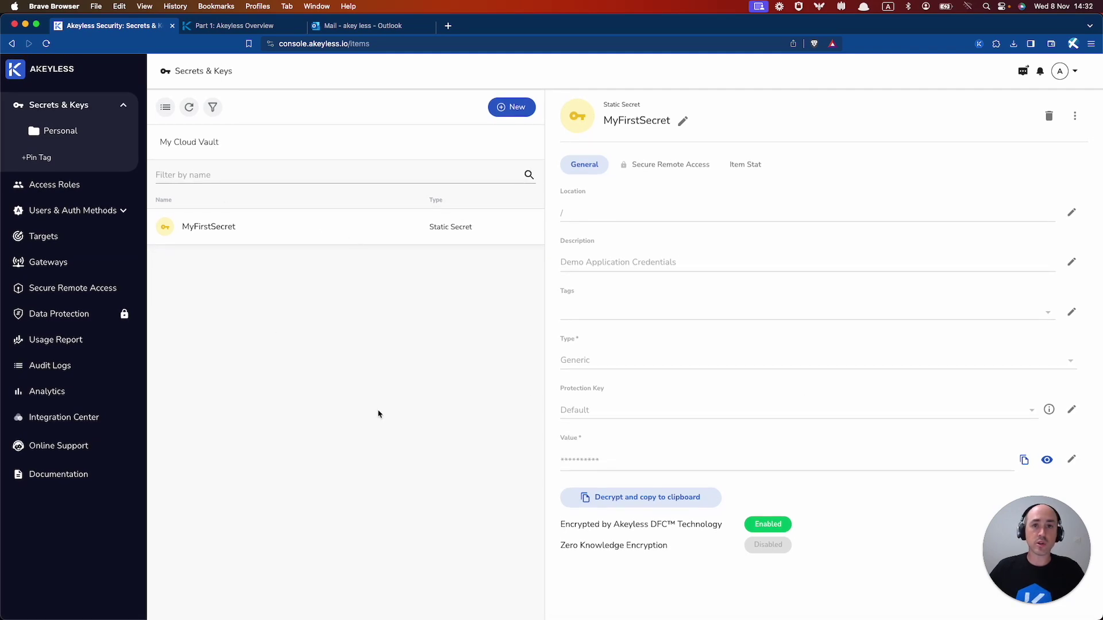
{"action": "left_click", "coordinate": [514, 111]}
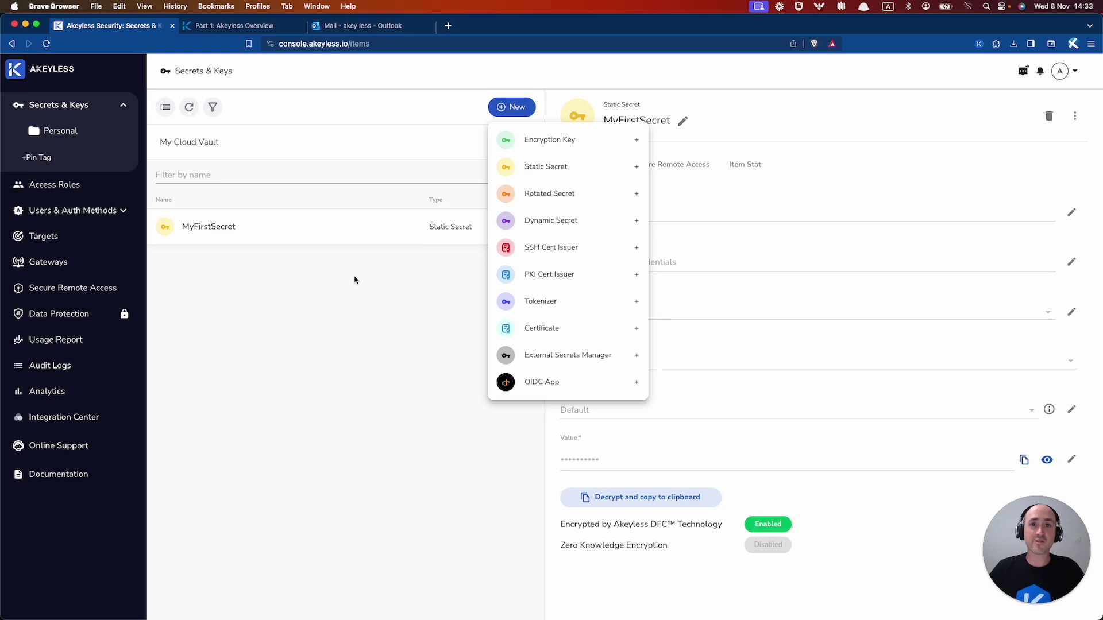
{"action": "left_click", "coordinate": [307, 275]}
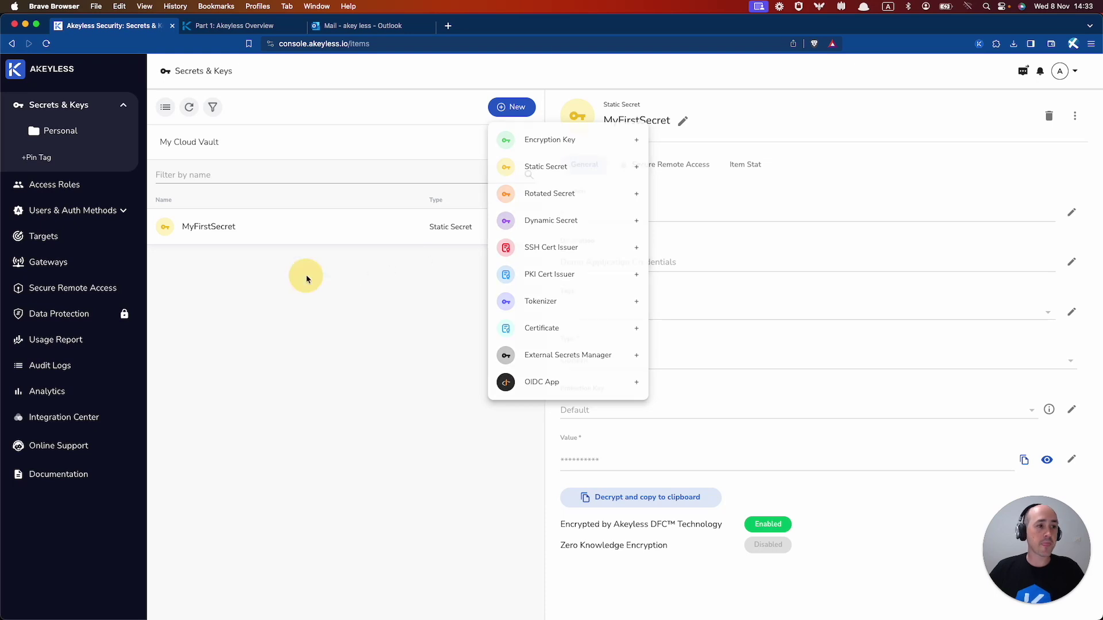
Check the admin-only Access Roles list, dismiss its tips, then go to Users & Auth Methods.
{"action": "left_click", "coordinate": [69, 185]}
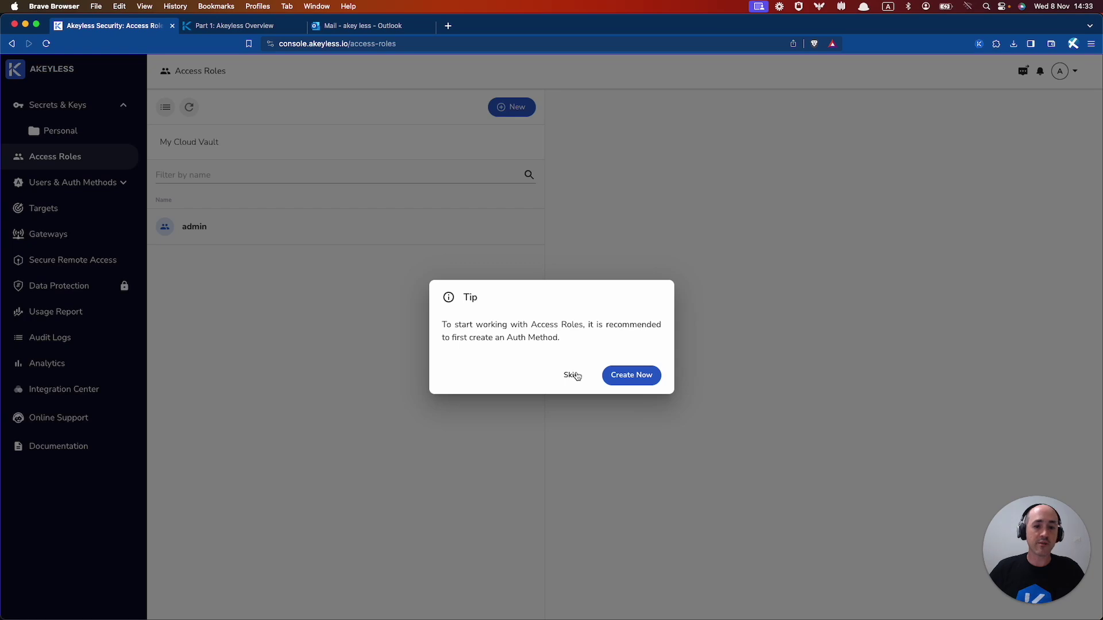
{"action": "left_click", "coordinate": [570, 378]}
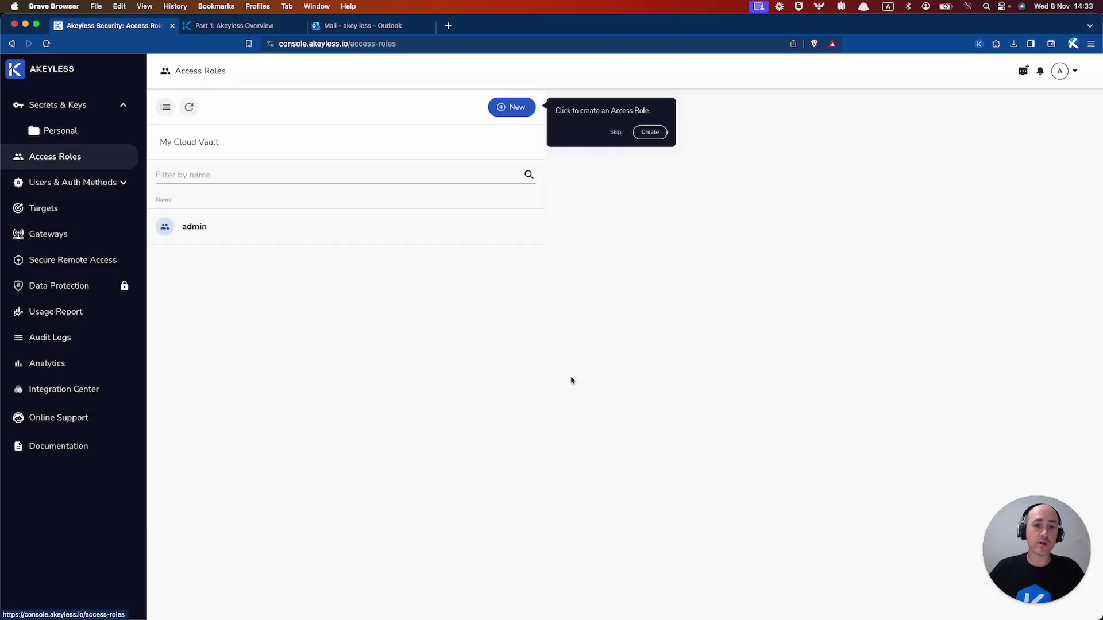
{"action": "left_click", "coordinate": [618, 131]}
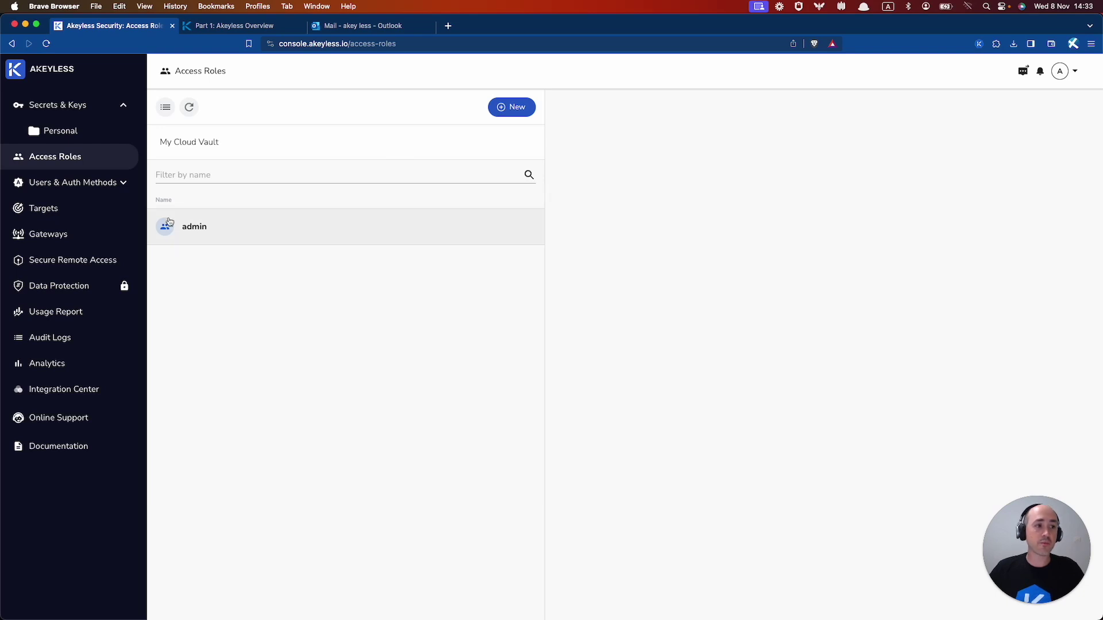
{"action": "left_click", "coordinate": [90, 182]}
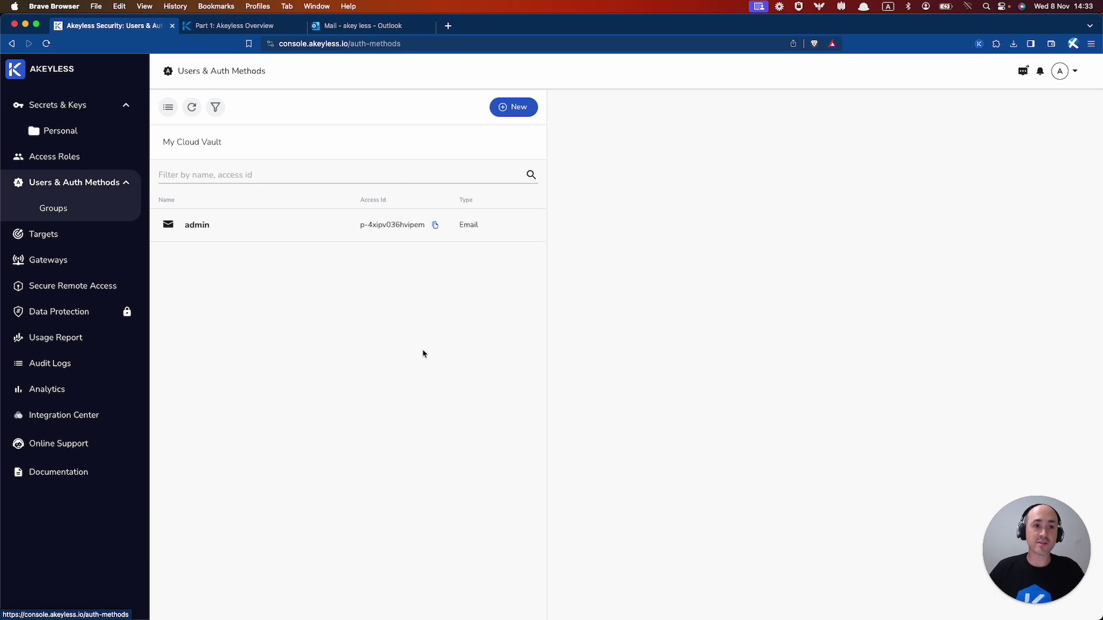
Bring up the Create Authentication Method dialog with API Key, Email and LDAP types, then cancel.
{"action": "left_click", "coordinate": [518, 107]}
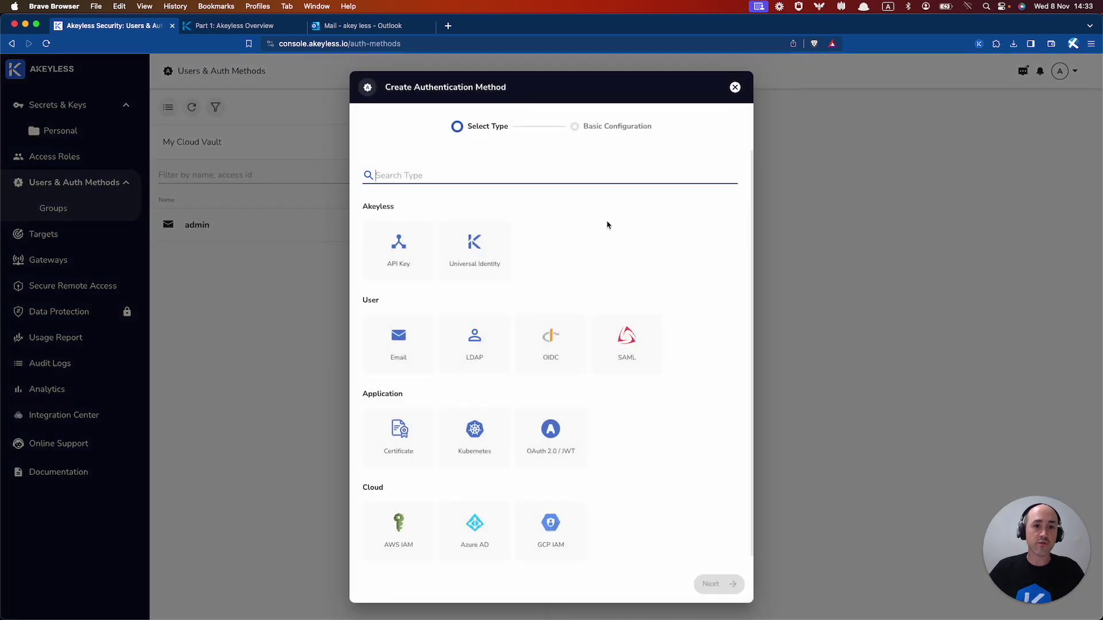
{"action": "scroll", "coordinate": [607, 228], "scroll_direction": "down", "scroll_amount": 1}
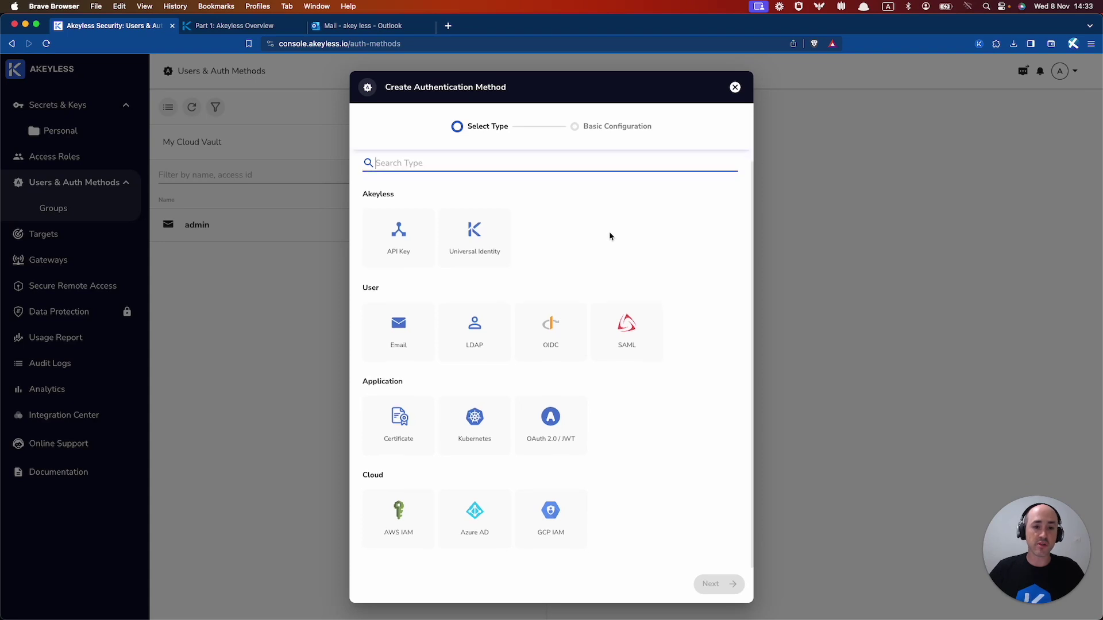
{"action": "scroll", "coordinate": [611, 236], "scroll_direction": "up", "scroll_amount": 1}
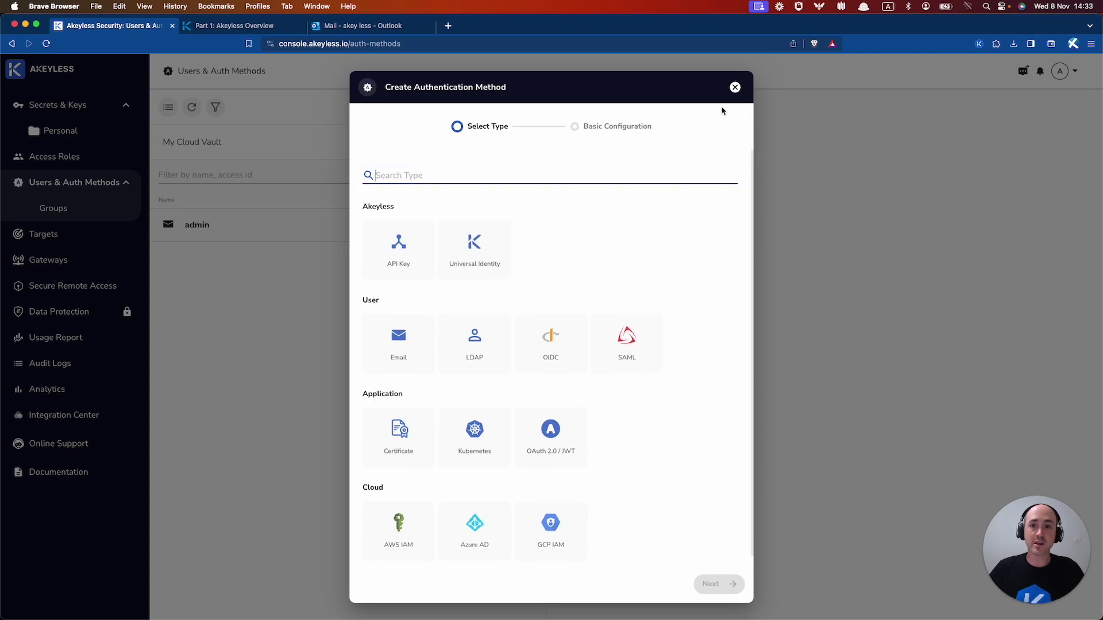
{"action": "left_click", "coordinate": [734, 90]}
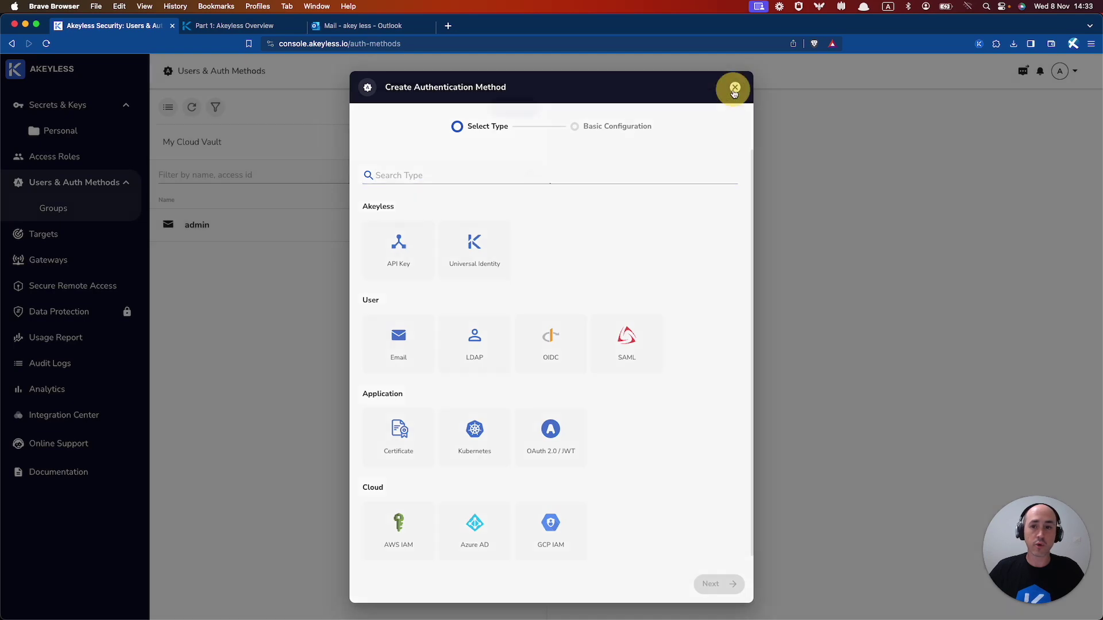